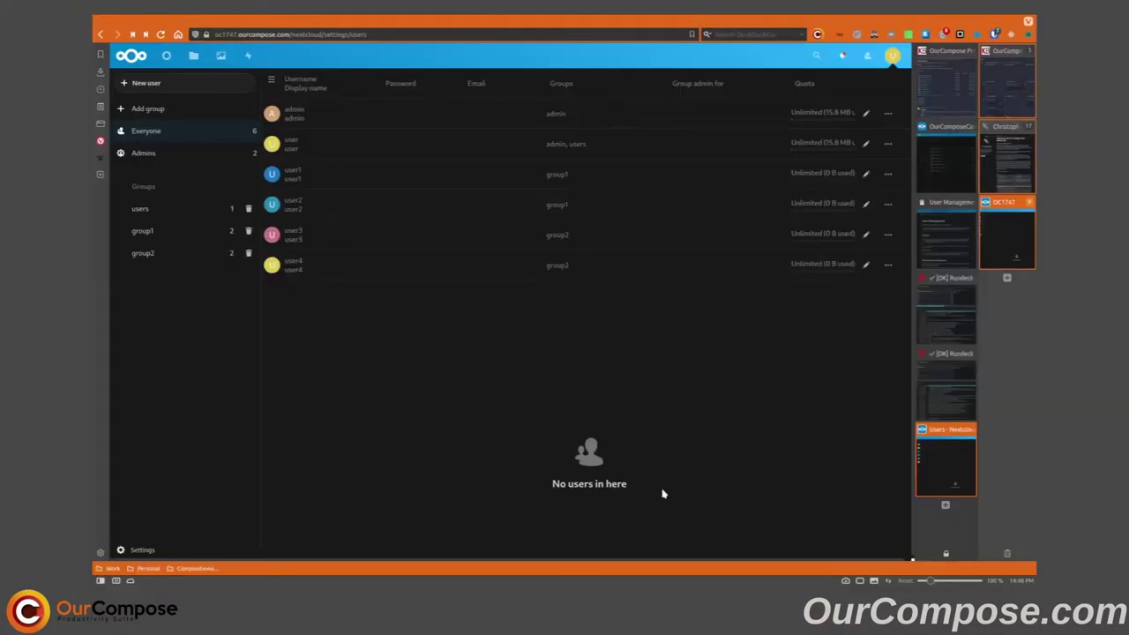
- Make user1 a group admin of group1, confirming with the account password
{"action": "left_click", "coordinate": [867, 174]}
{"action": "left_click", "coordinate": [731, 175]}
{"action": "left_click", "coordinate": [723, 224]}
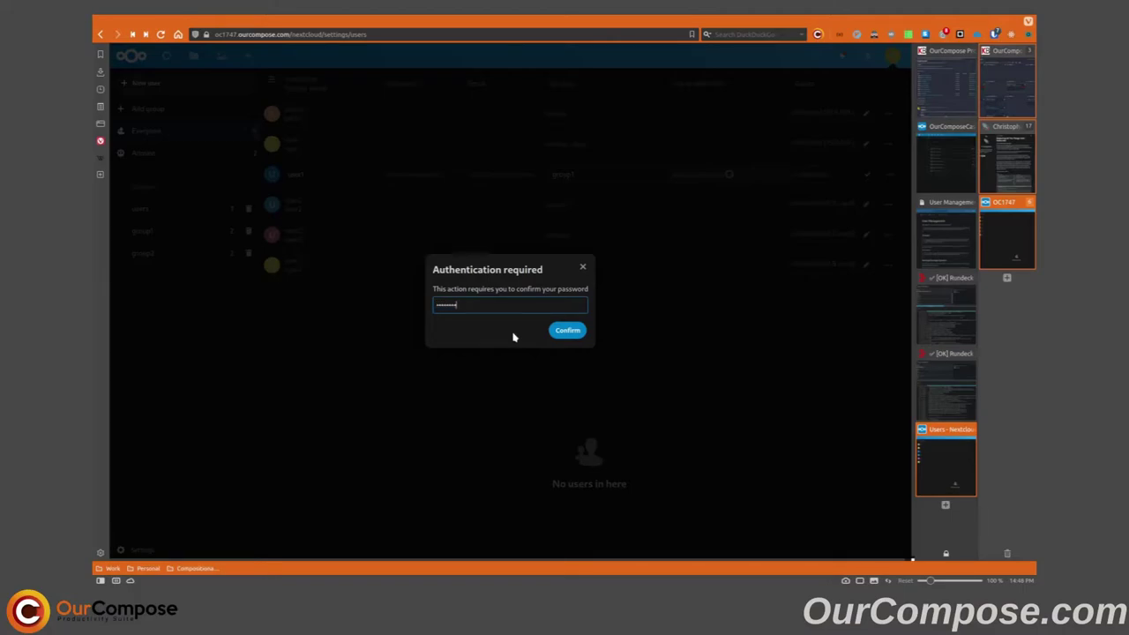
{"action": "key", "text": "Return"}
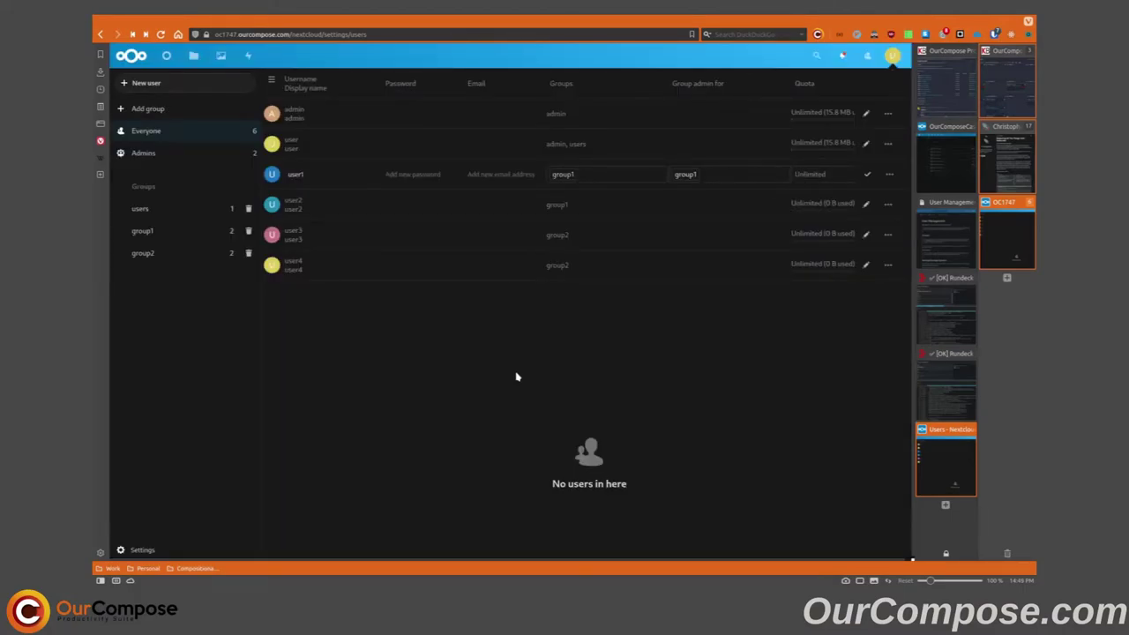
- Find the Impersonate app by searching 'imp', enable it, and return to Users
{"action": "left_click", "coordinate": [893, 56]}
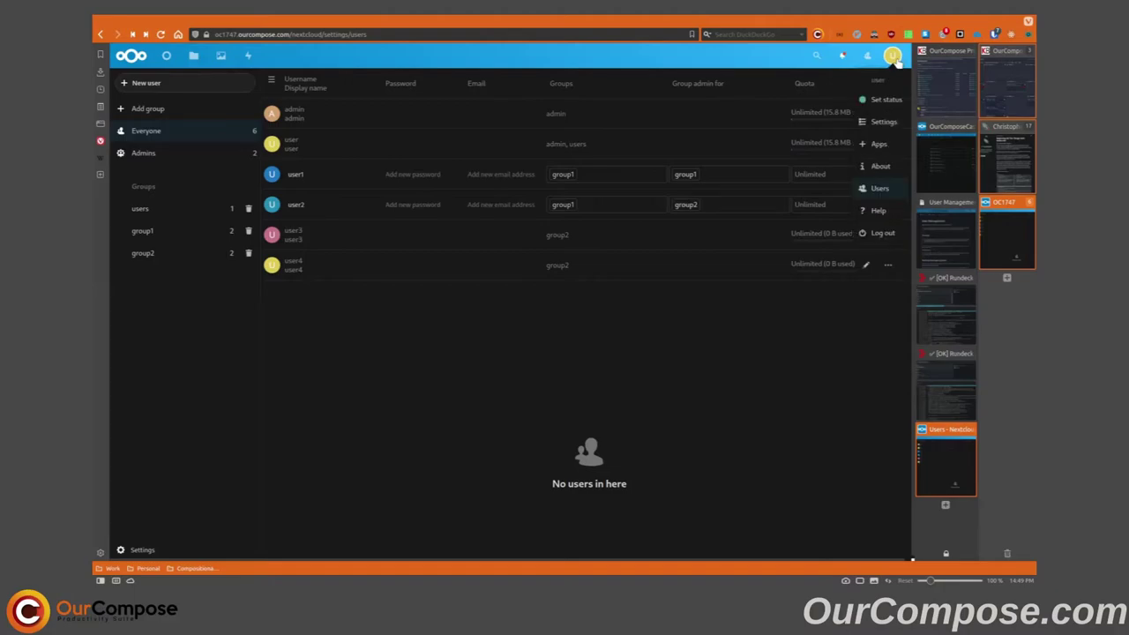
{"action": "left_click", "coordinate": [878, 144]}
{"action": "left_click", "coordinate": [817, 58]}
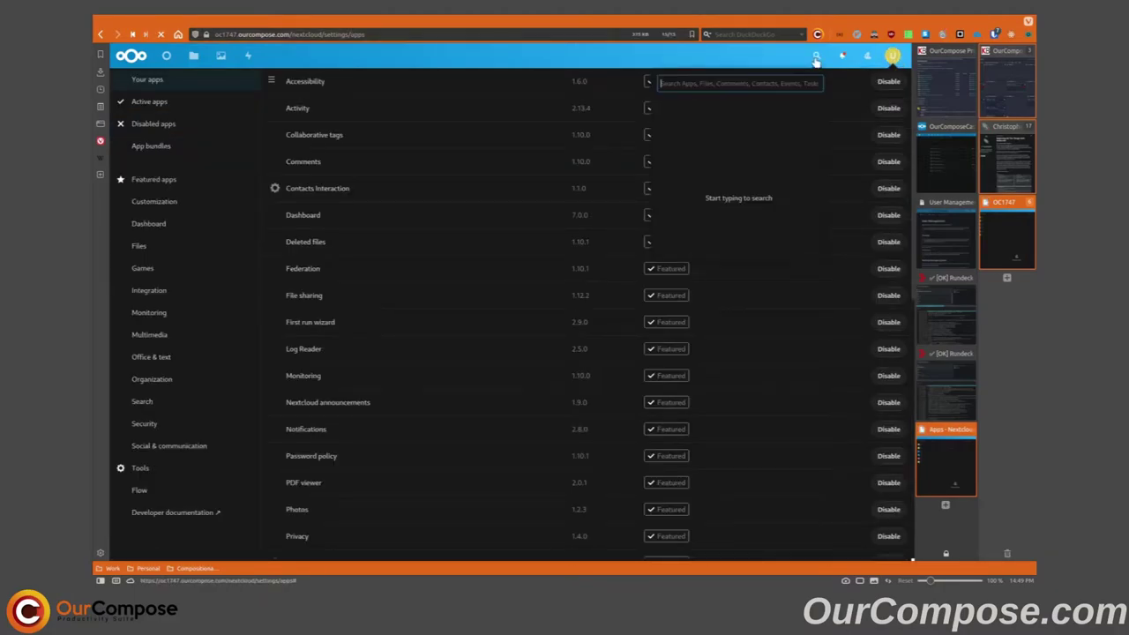
{"action": "type", "text": "imp"}
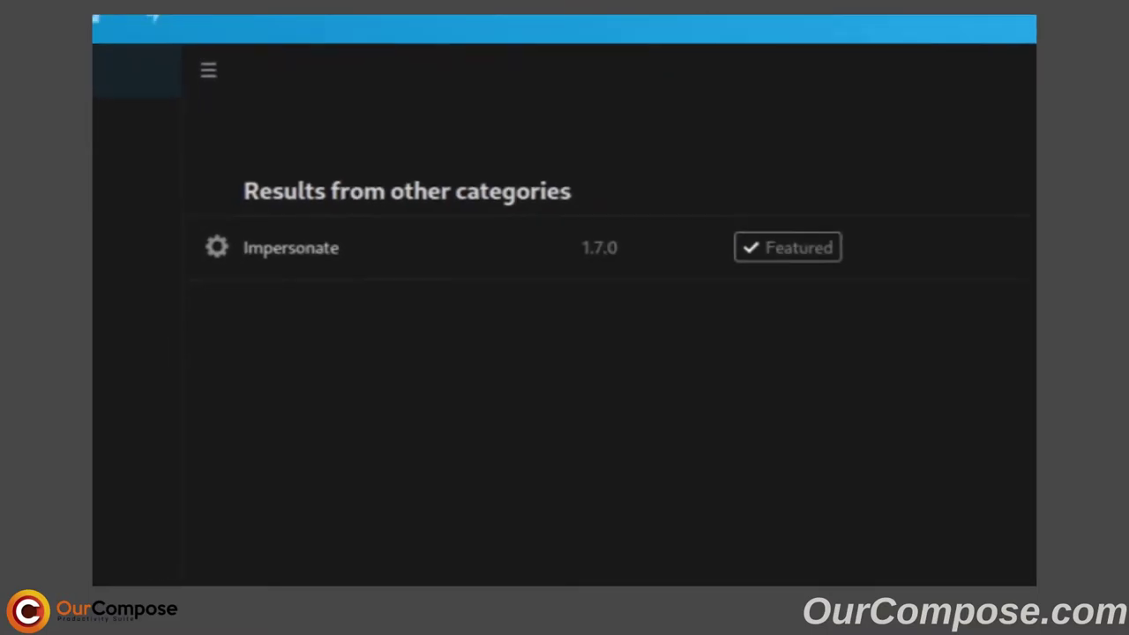
{"action": "left_click", "coordinate": [997, 174]}
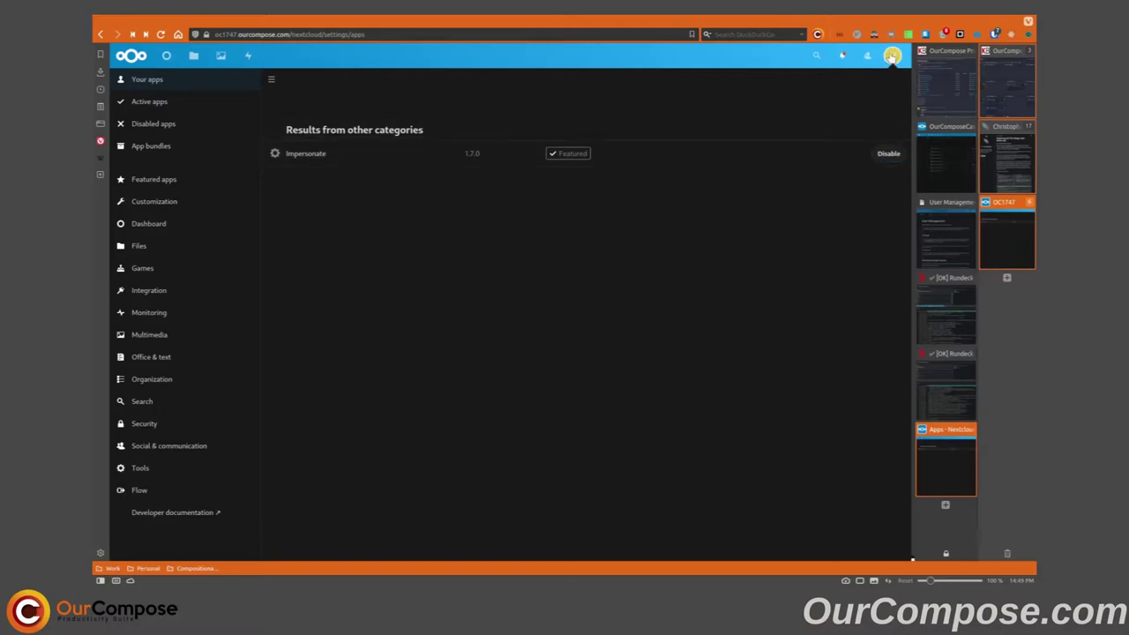
{"action": "left_click", "coordinate": [893, 55]}
{"action": "left_click", "coordinate": [881, 188]}
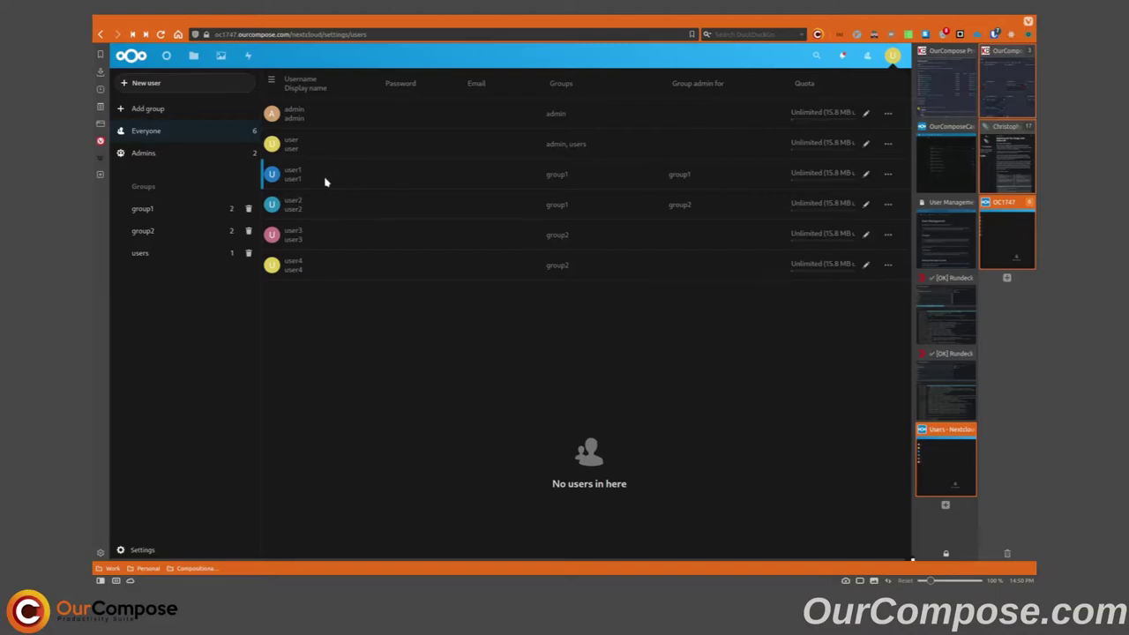
- Impersonate user1 and confirm logging in as that account
{"action": "left_click", "coordinate": [887, 175]}
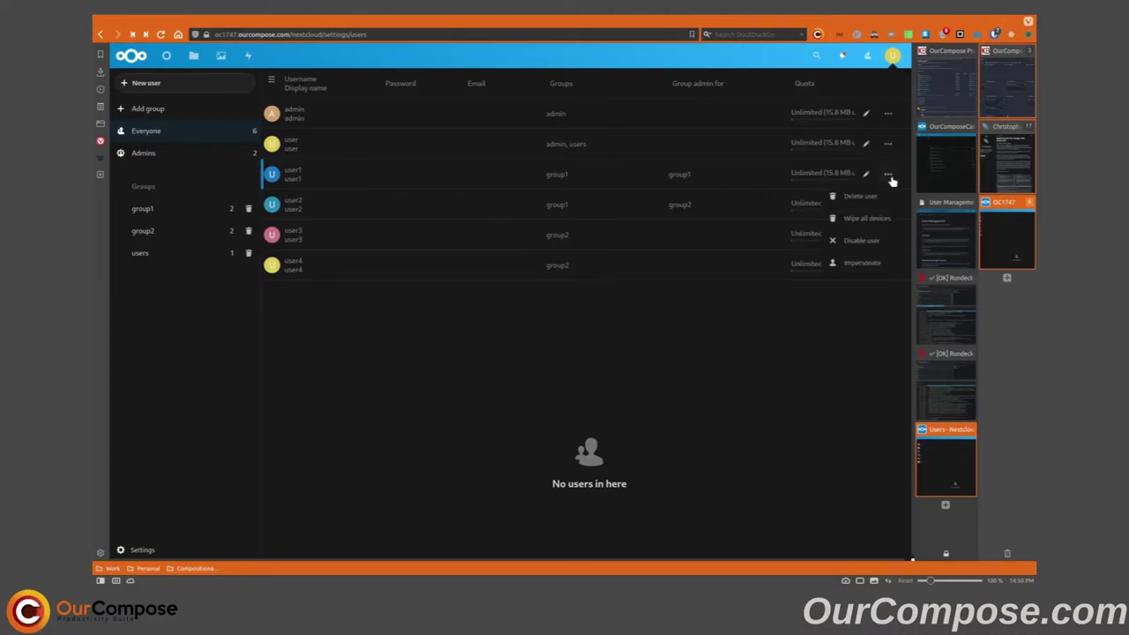
{"action": "left_click", "coordinate": [861, 262]}
{"action": "left_click", "coordinate": [575, 326]}
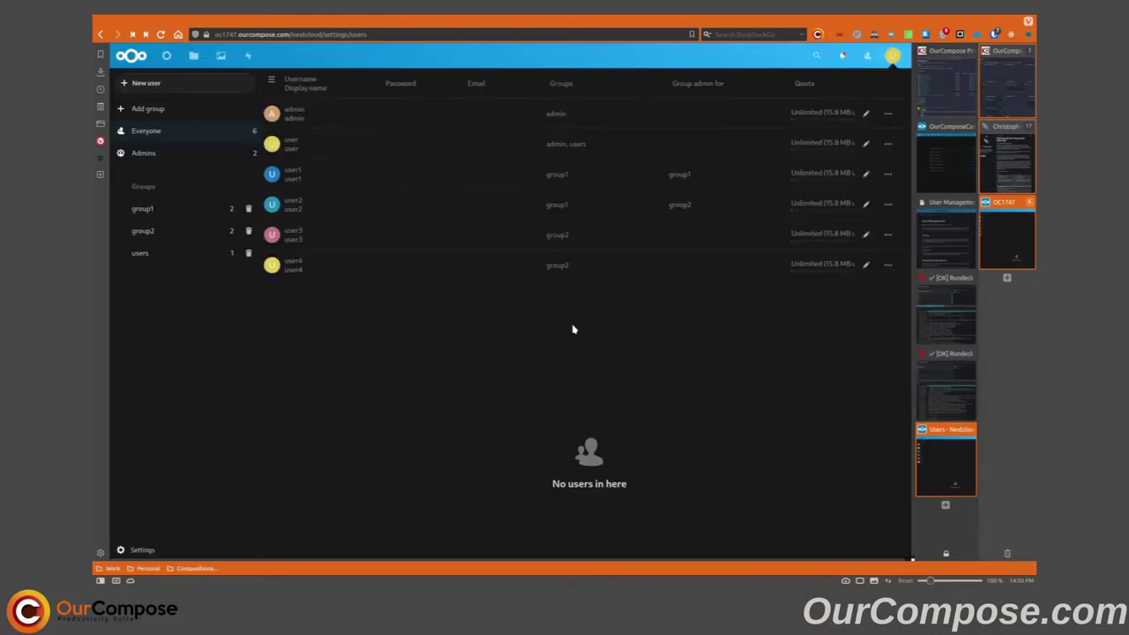
- Acting as user1, set user3's quota to 5 GB in the Users list
{"action": "left_click", "coordinate": [896, 55]}
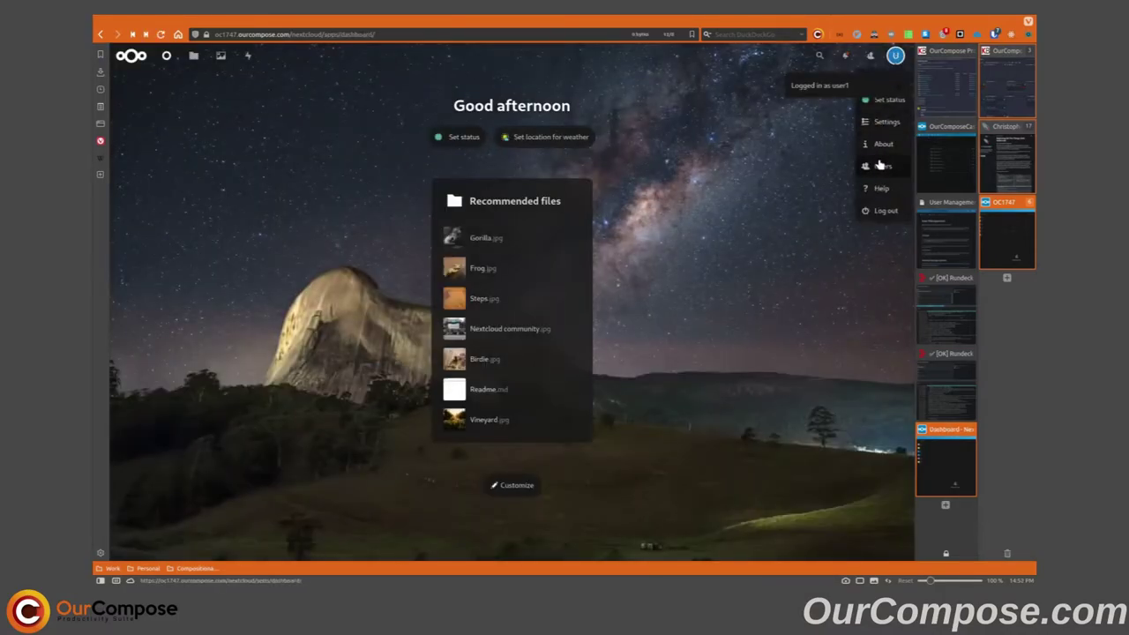
{"action": "left_click", "coordinate": [883, 168]}
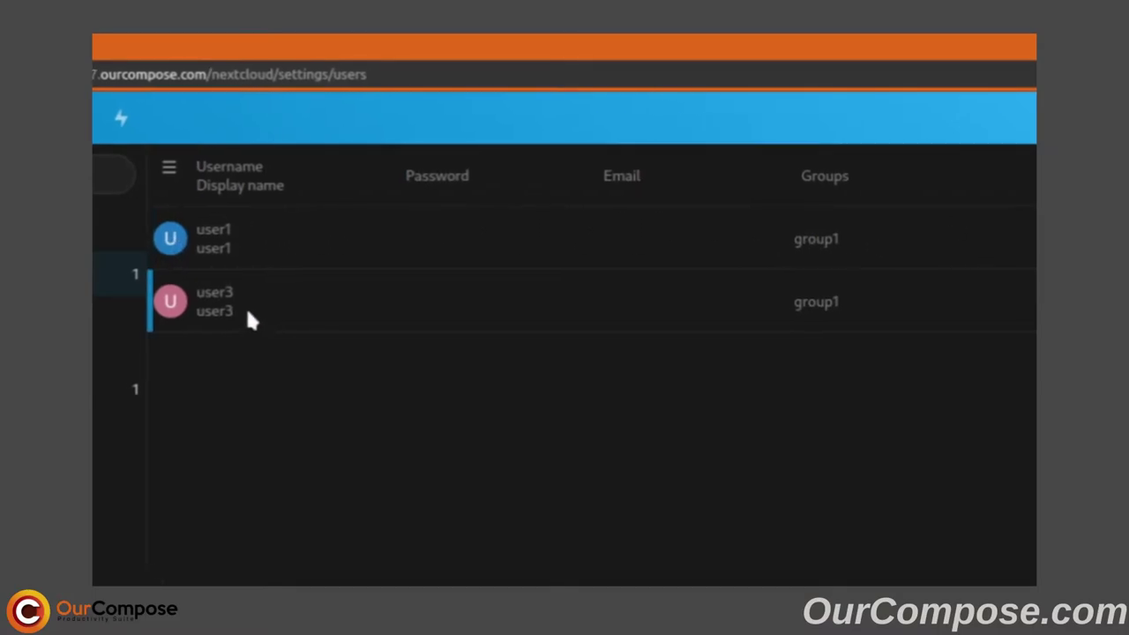
{"action": "left_click", "coordinate": [938, 319]}
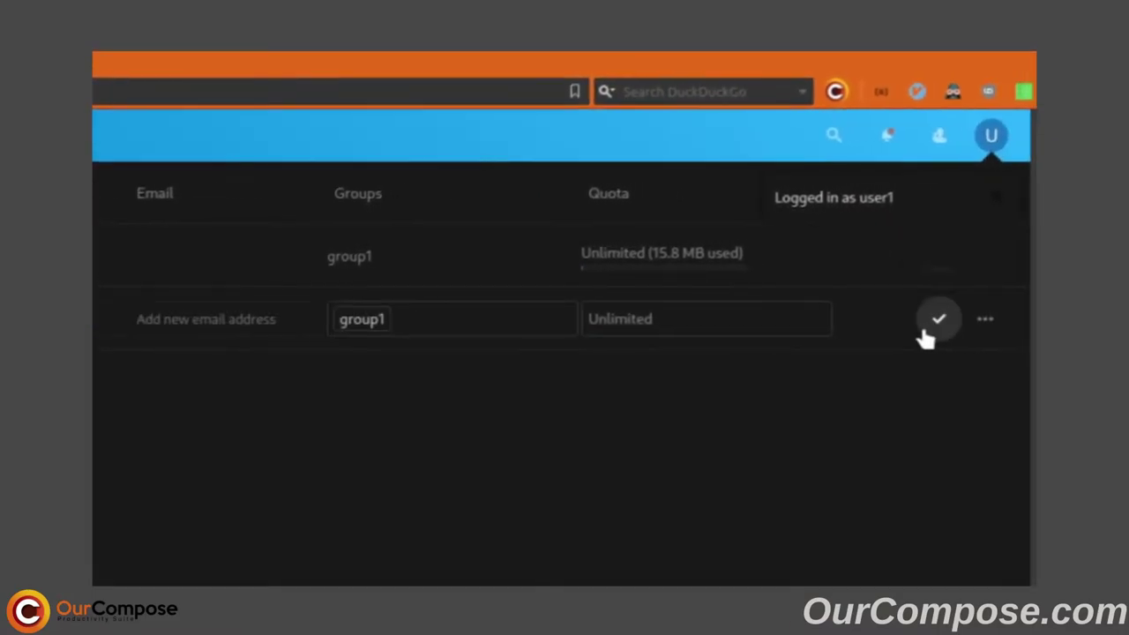
{"action": "left_click", "coordinate": [761, 319]}
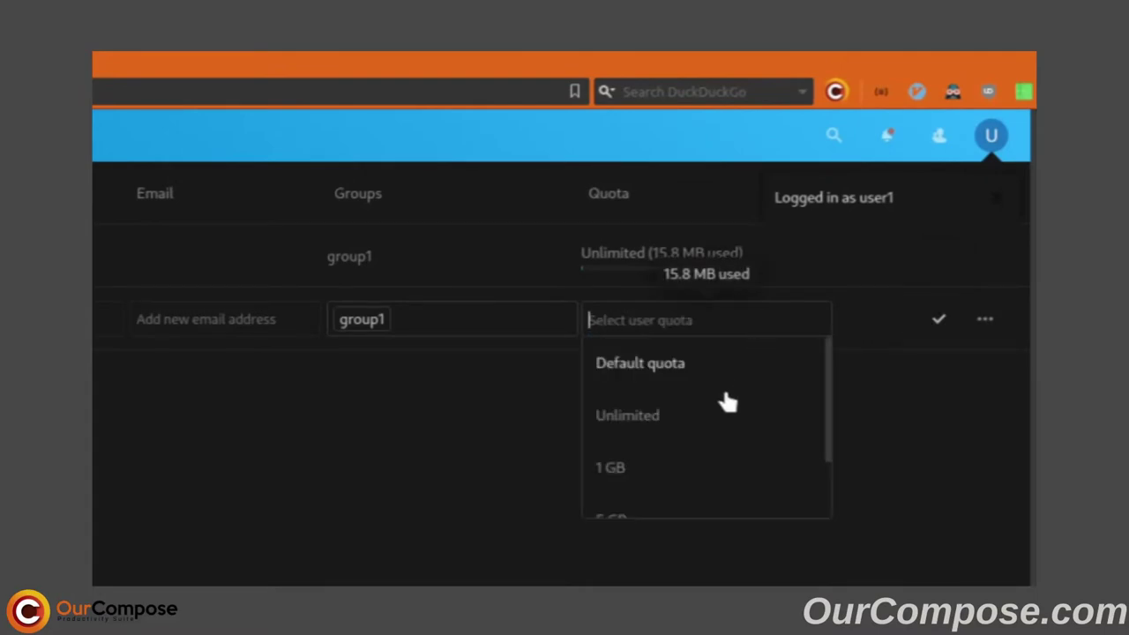
{"action": "scroll", "coordinate": [706, 415], "scroll_direction": "down", "scroll_amount": 1}
{"action": "left_click", "coordinate": [651, 476]}
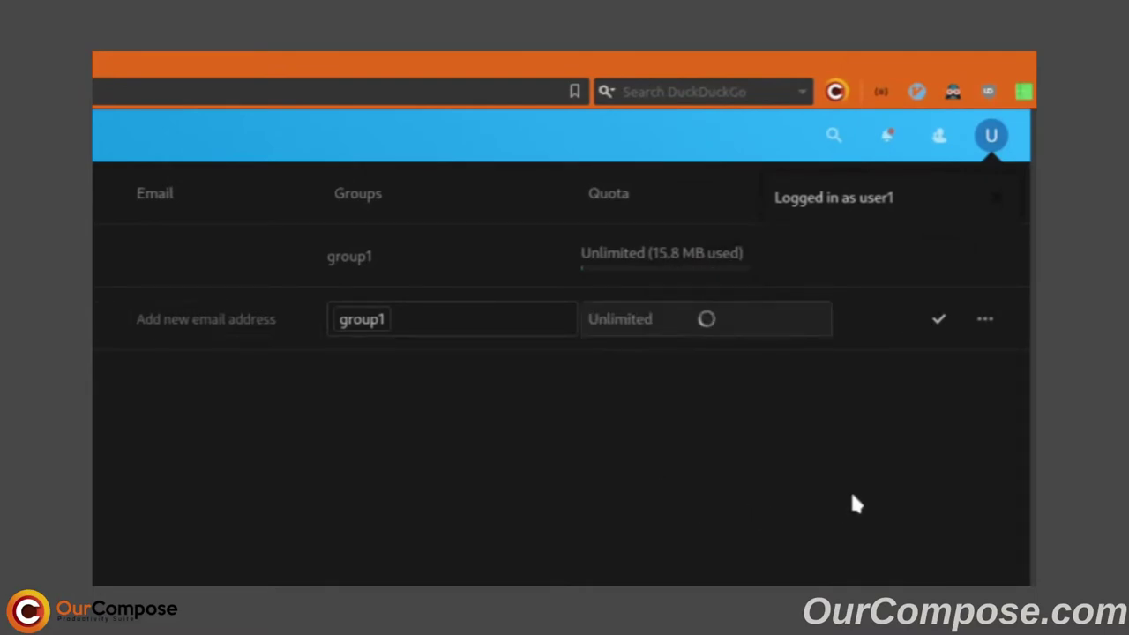
{"action": "left_click", "coordinate": [938, 319]}
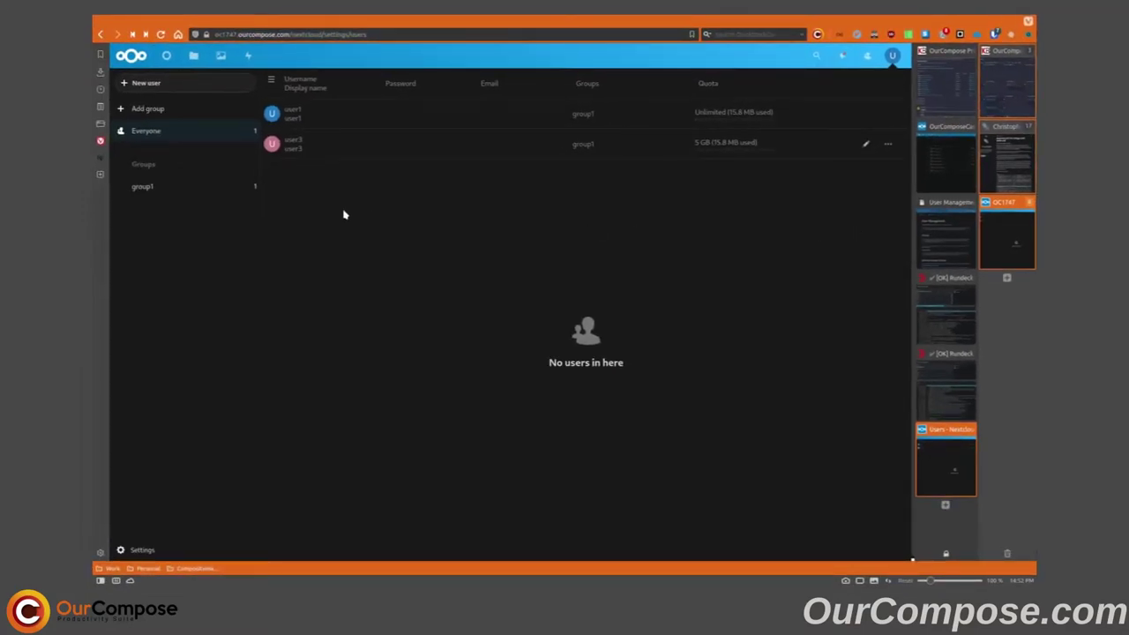
- Create user5 with a pasted password, no e-mail, and membership in group1
{"action": "left_click", "coordinate": [212, 82]}
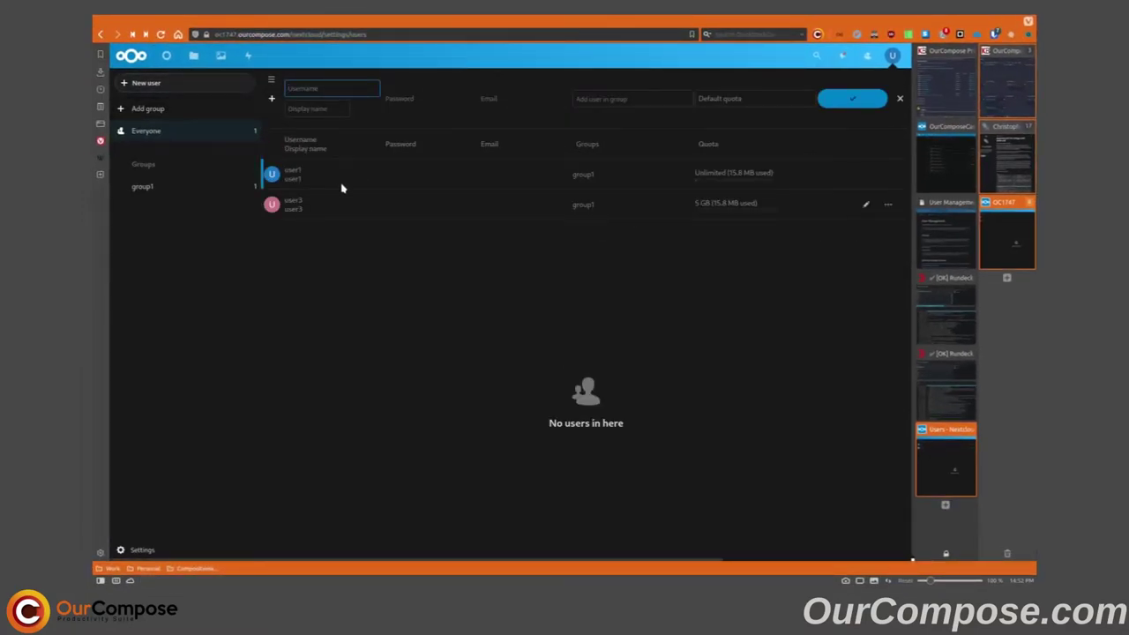
{"action": "key", "text": "Tab"}
{"action": "key", "text": "ctrl+v"}
{"action": "key", "text": "Tab"}
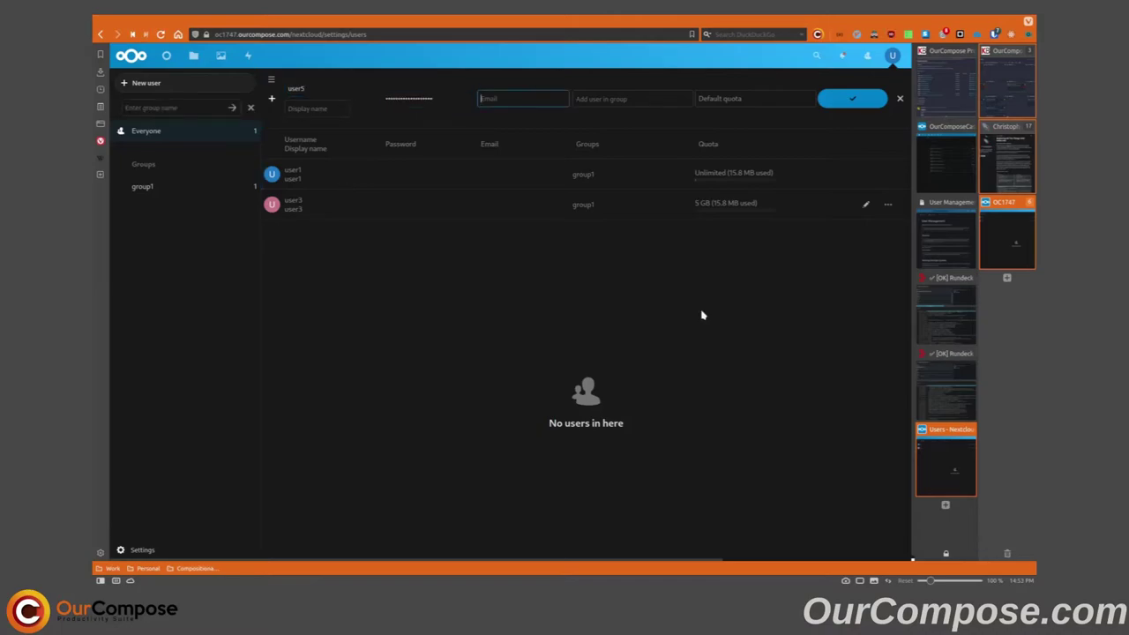
{"action": "key", "text": "Tab"}
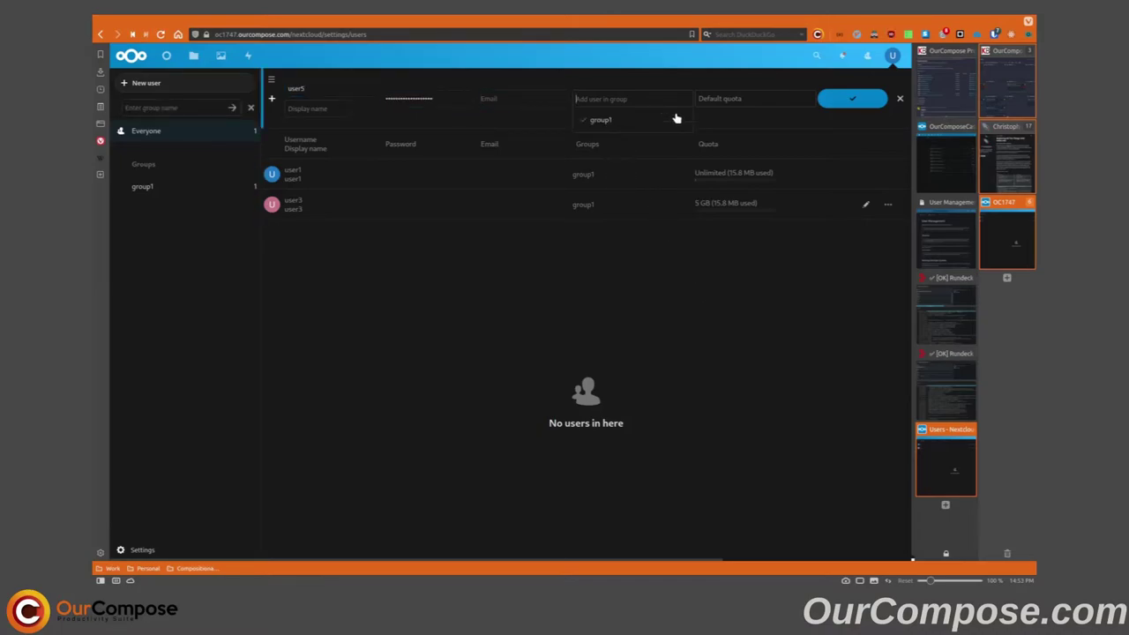
{"action": "left_click", "coordinate": [854, 98]}
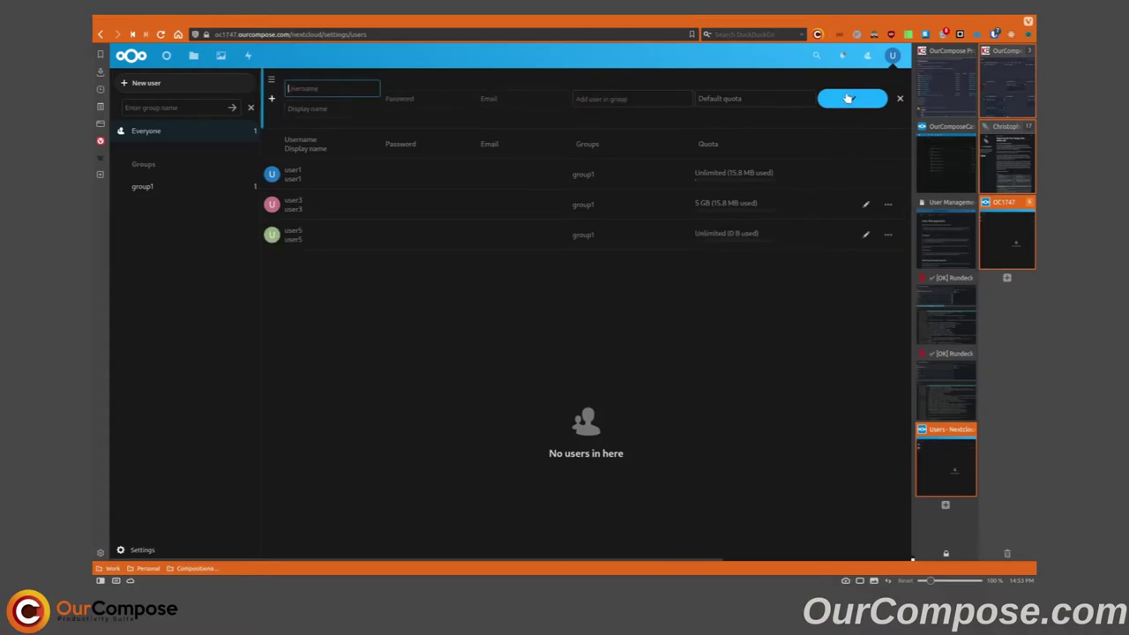
{"action": "left_click", "coordinate": [423, 236]}
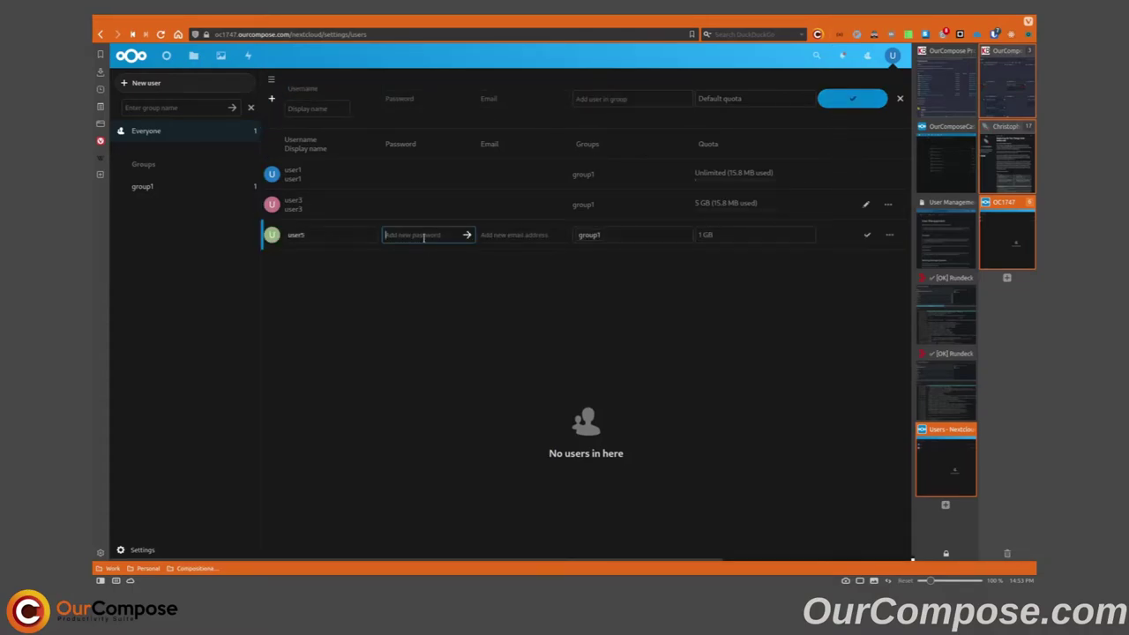
{"action": "left_click", "coordinate": [329, 234]}
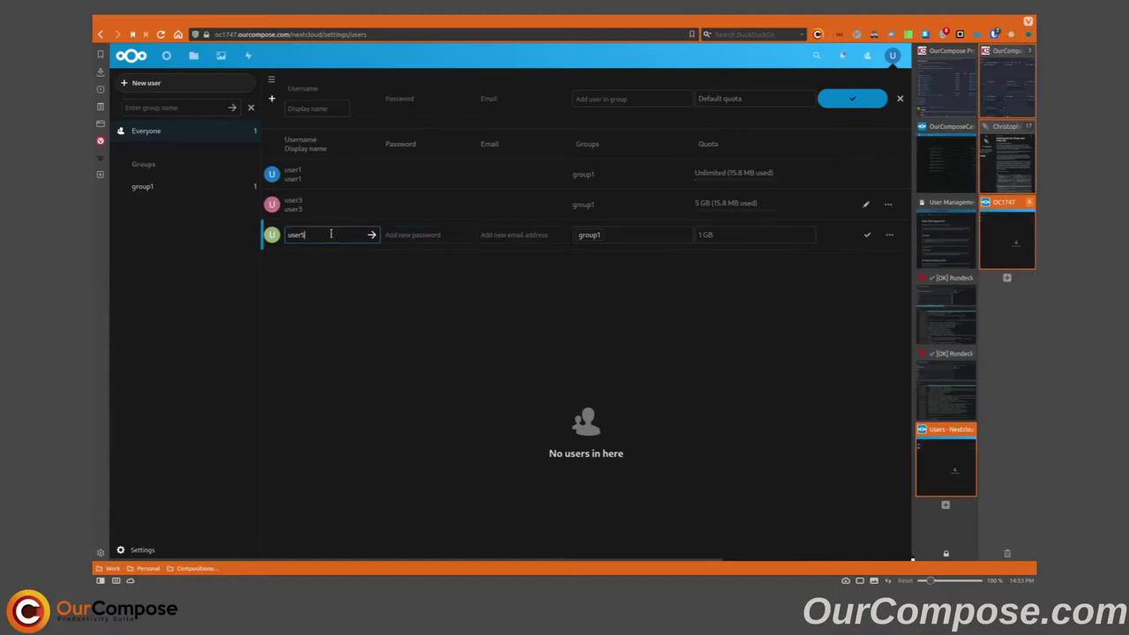
{"action": "left_click", "coordinate": [333, 294]}
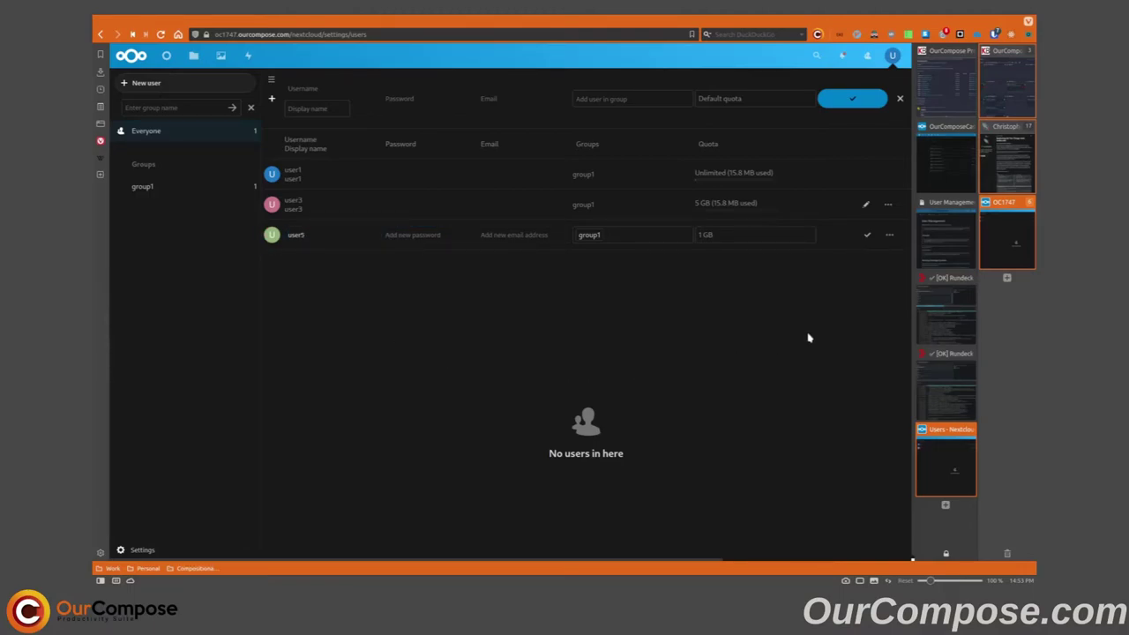
{"action": "left_click", "coordinate": [867, 234]}
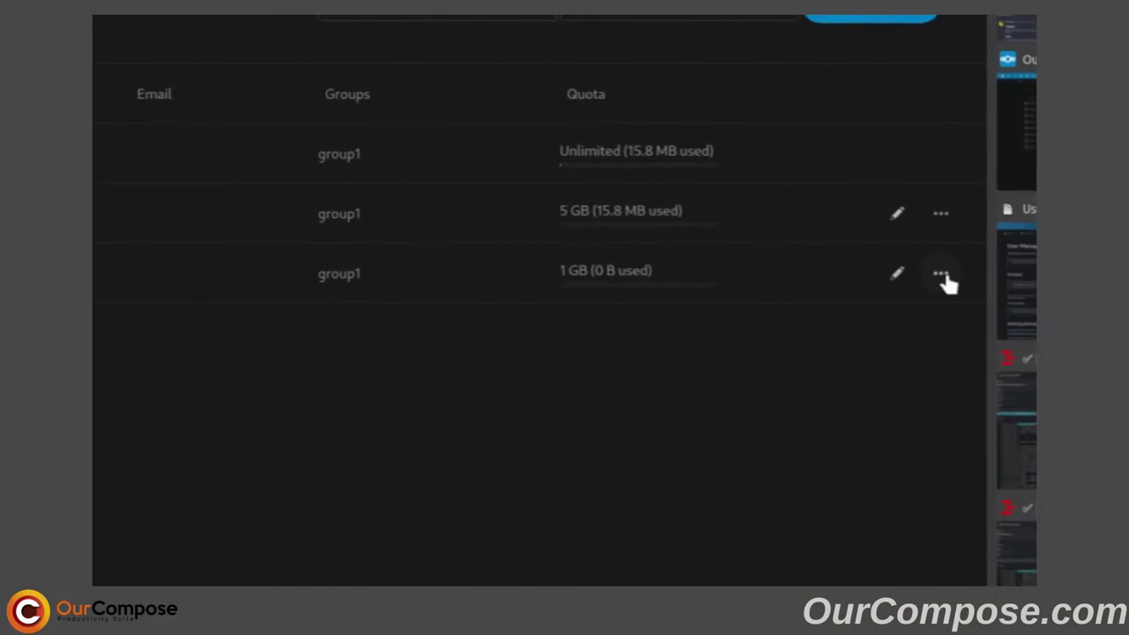
{"action": "left_click", "coordinate": [888, 234]}
{"action": "left_click", "coordinate": [902, 458]}
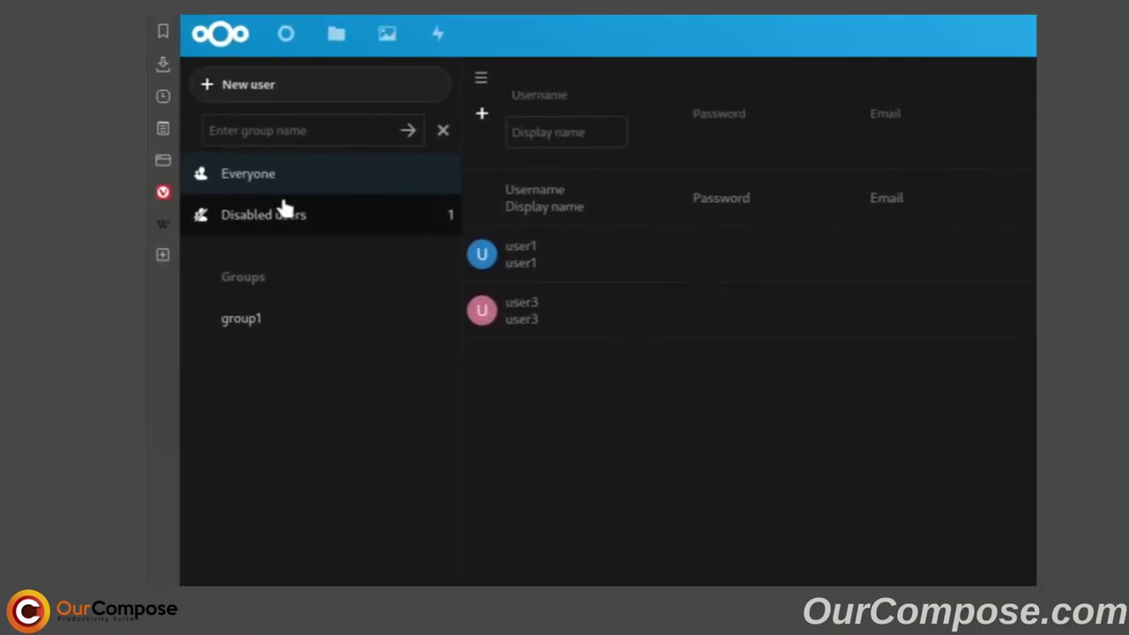
{"action": "left_click", "coordinate": [282, 217]}
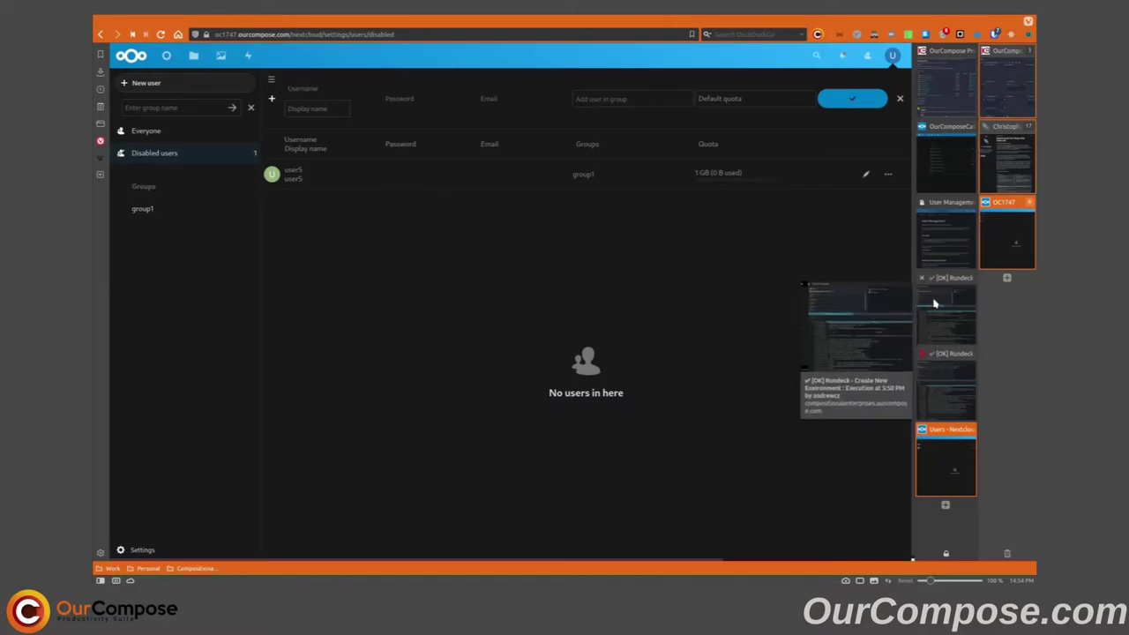
{"action": "key", "text": "alt+Left"}
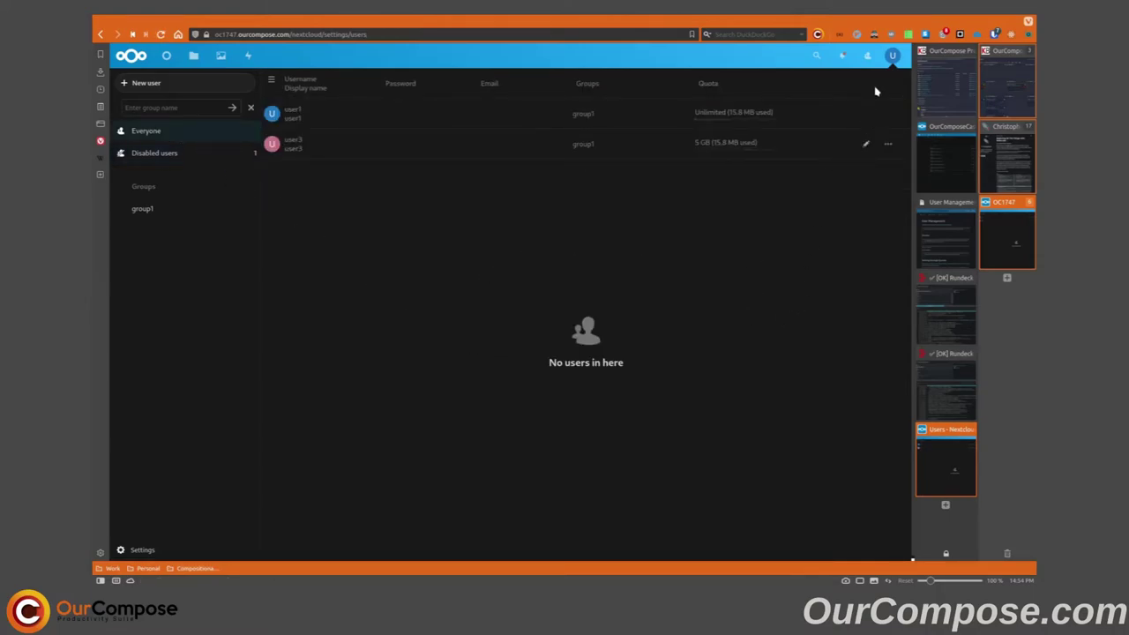
- Search Apps for 'guest' to verify Guests 1.6.3 is enabled, then go to Files
{"action": "left_click", "coordinate": [892, 55]}
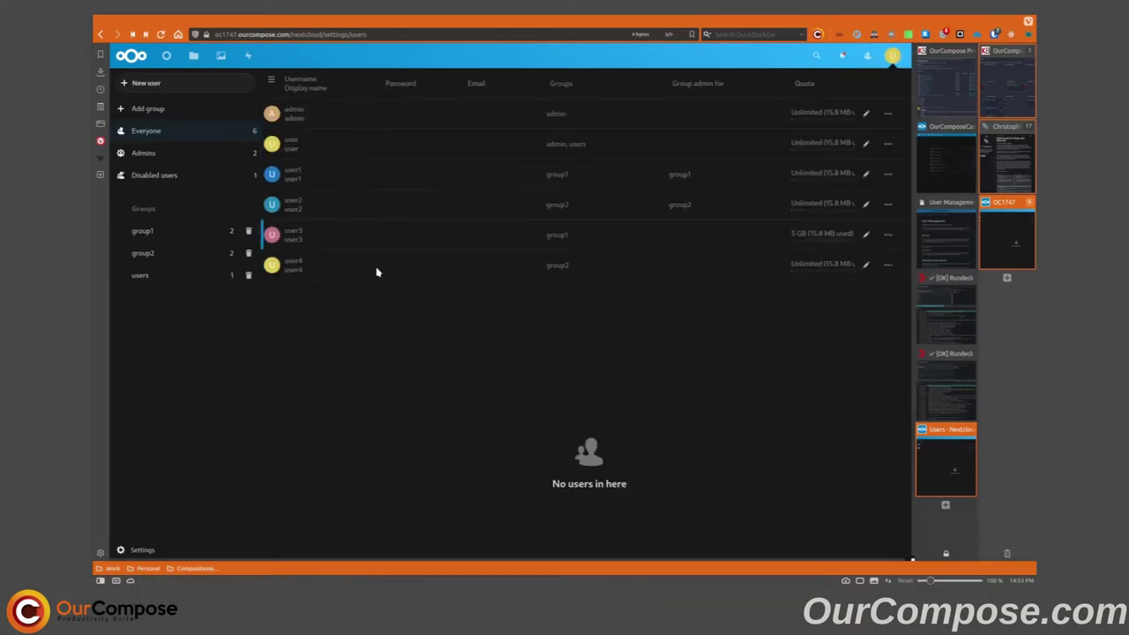
{"action": "left_click", "coordinate": [893, 58]}
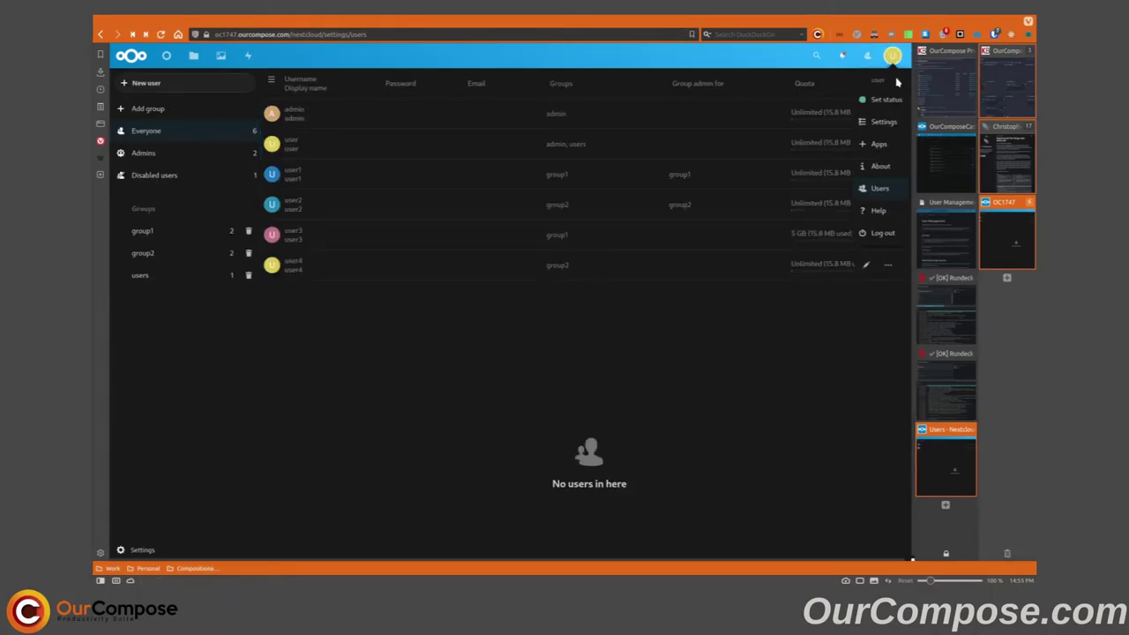
{"action": "left_click", "coordinate": [824, 148]}
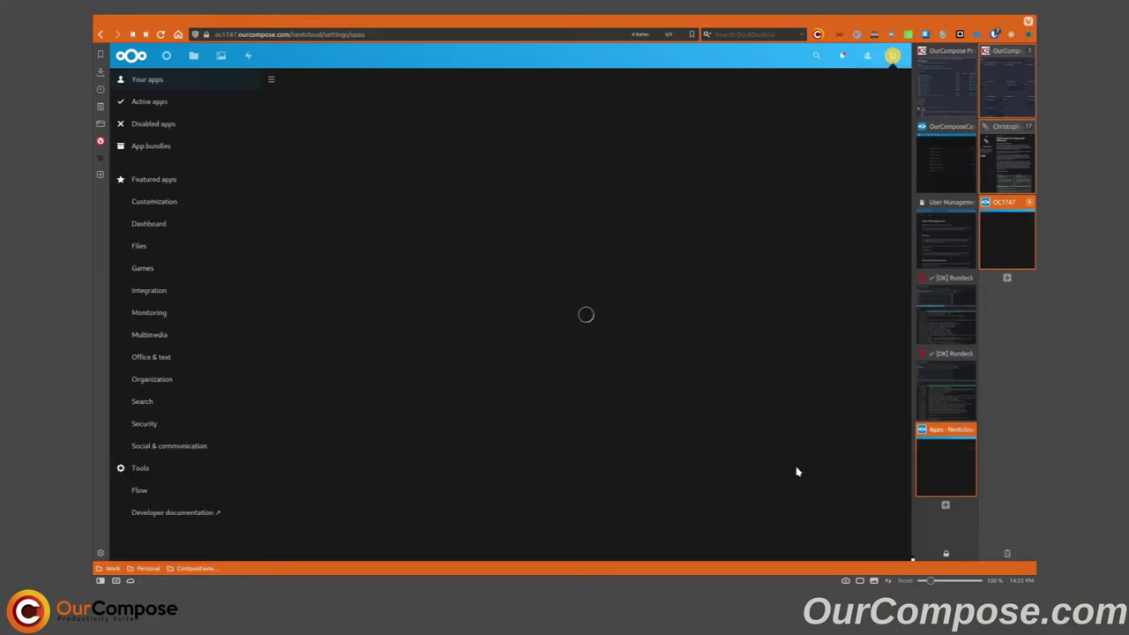
{"action": "left_click", "coordinate": [897, 59]}
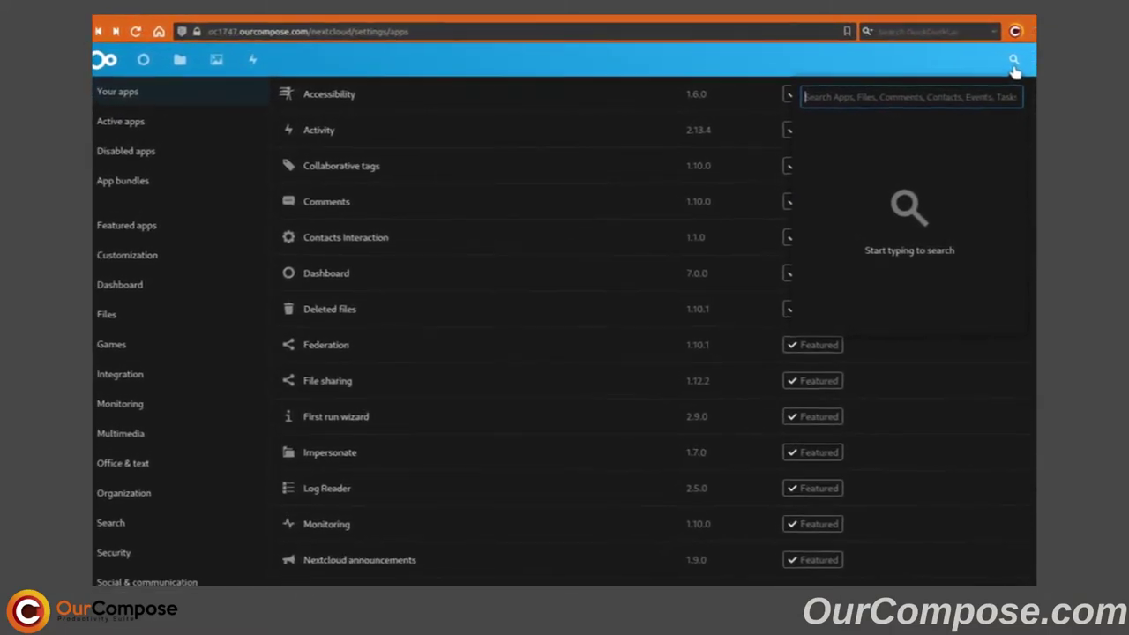
{"action": "type", "text": "guest"}
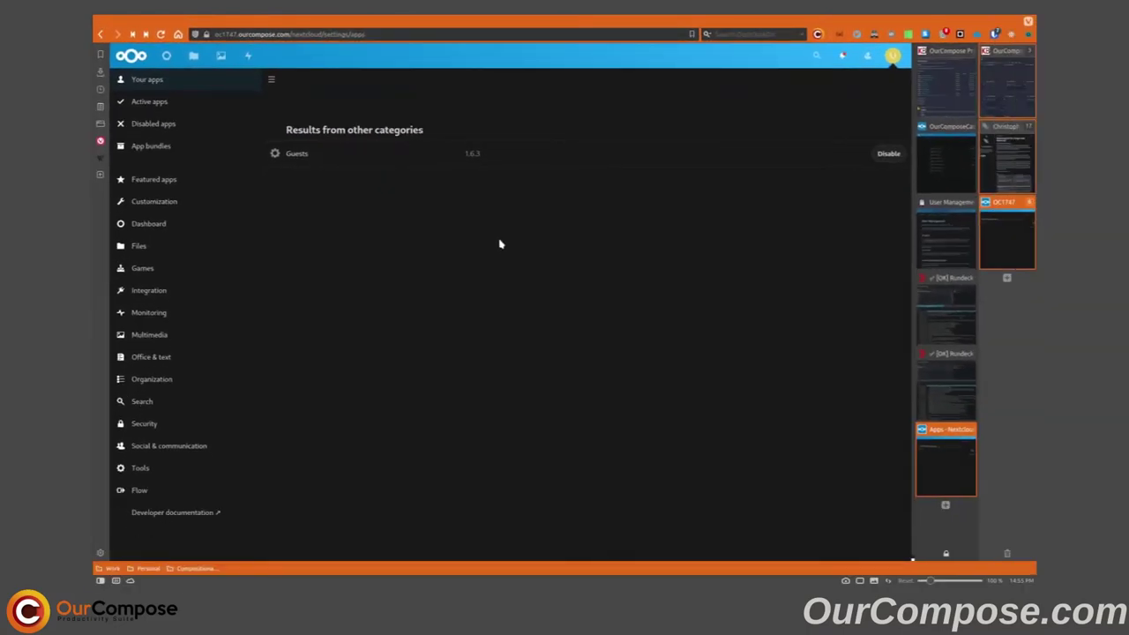
{"action": "left_click", "coordinate": [194, 54]}
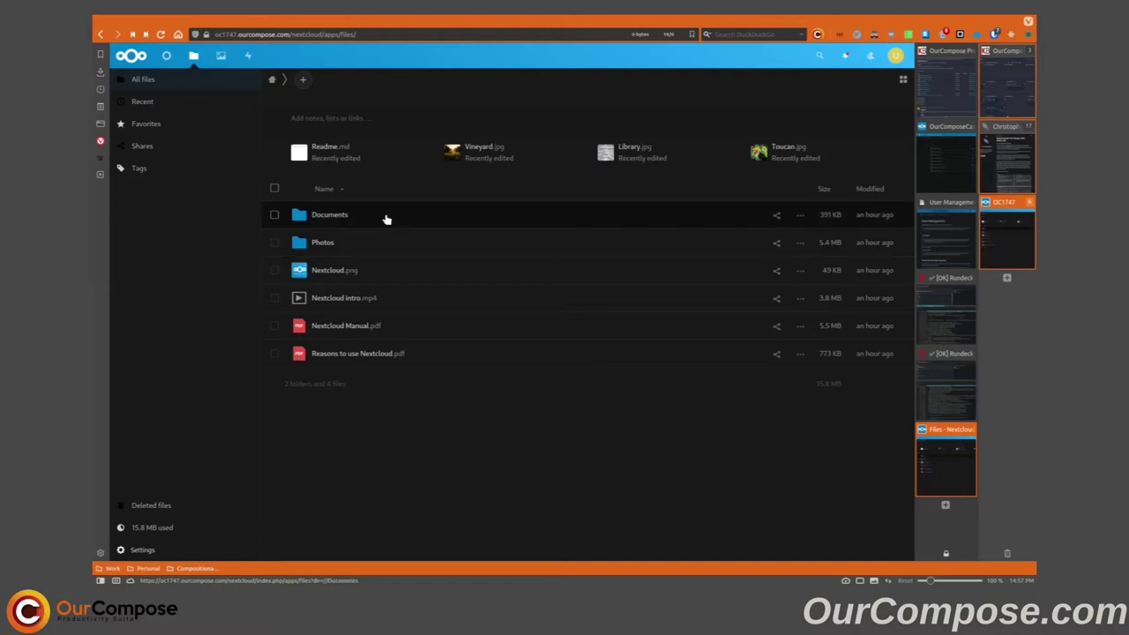
- Open the Documents folder's sharing panel and invite the guest's e-mail address as a guest
{"action": "left_click", "coordinate": [385, 219]}
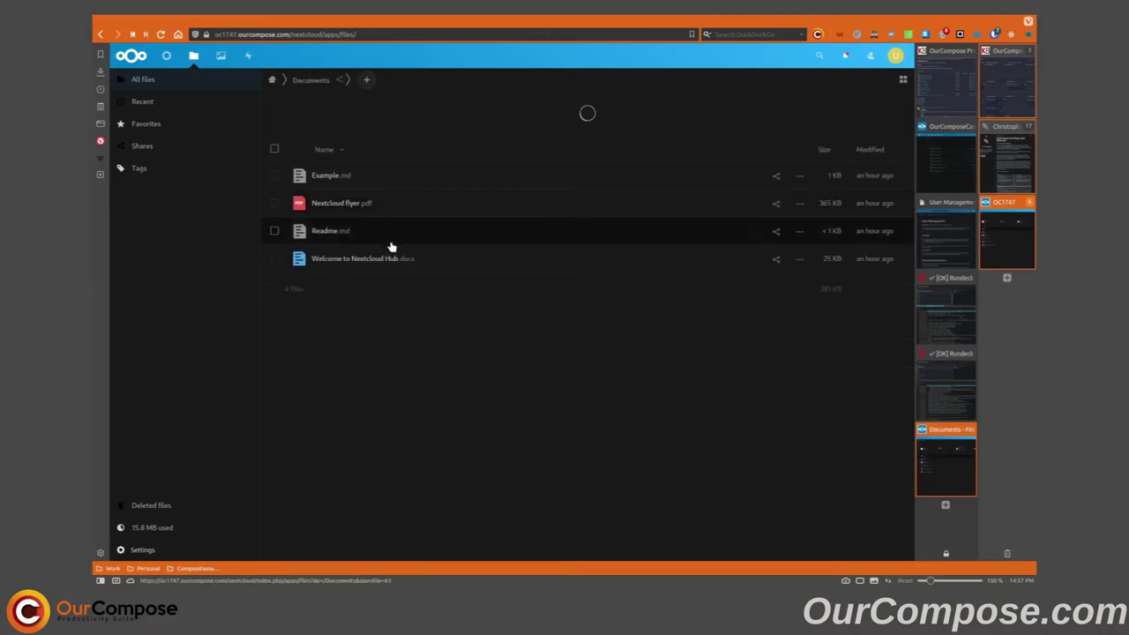
{"action": "left_click", "coordinate": [339, 81]}
{"action": "left_click", "coordinate": [727, 159]}
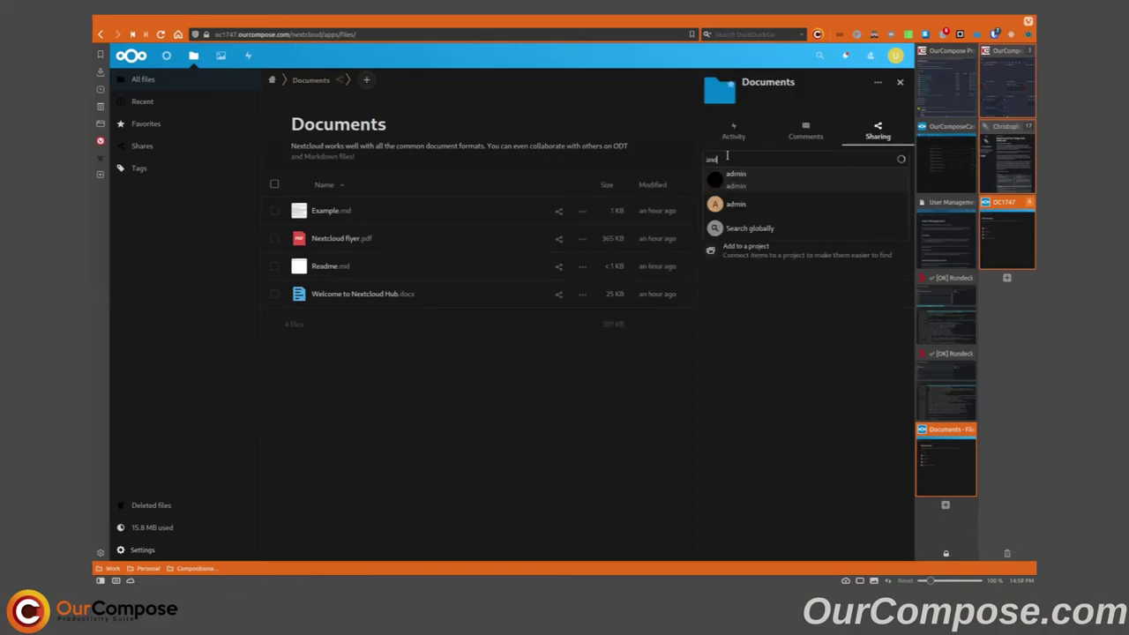
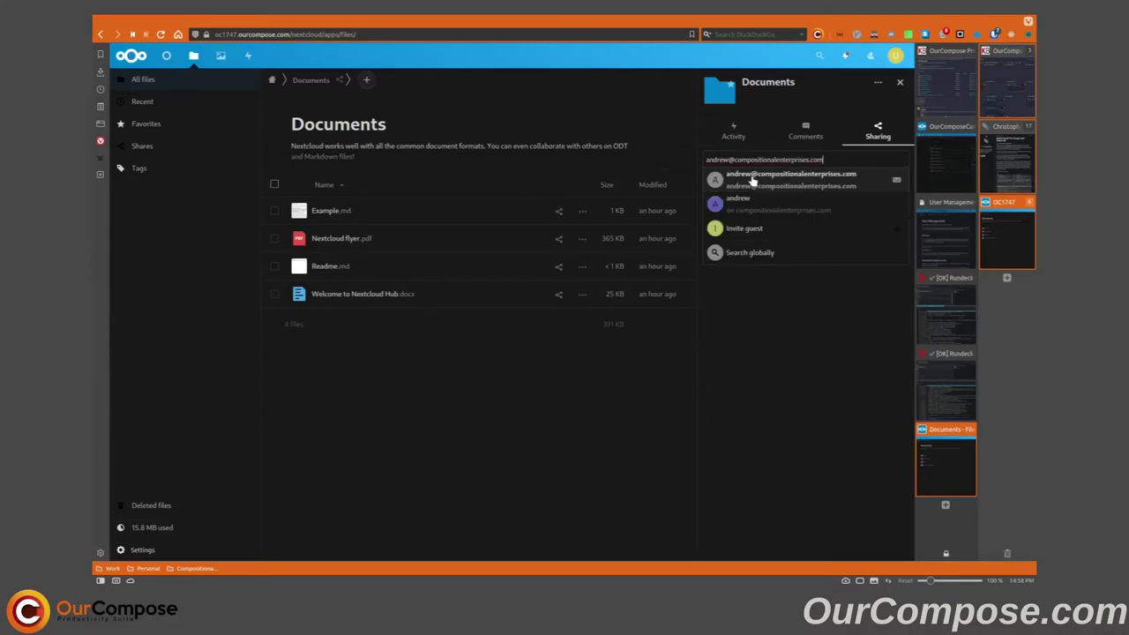
{"action": "left_click", "coordinate": [751, 235]}
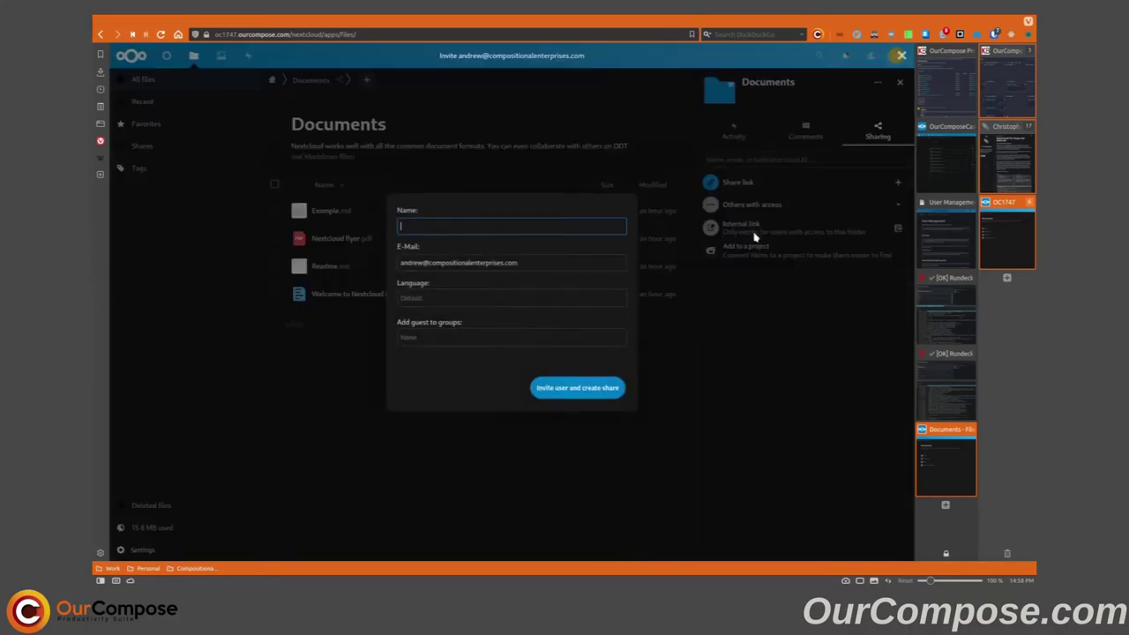
- Add the guest to group1 and group2, fill in the guest's name, and create the share
{"action": "left_click", "coordinate": [510, 338]}
{"action": "left_click", "coordinate": [491, 379]}
{"action": "left_click", "coordinate": [415, 442]}
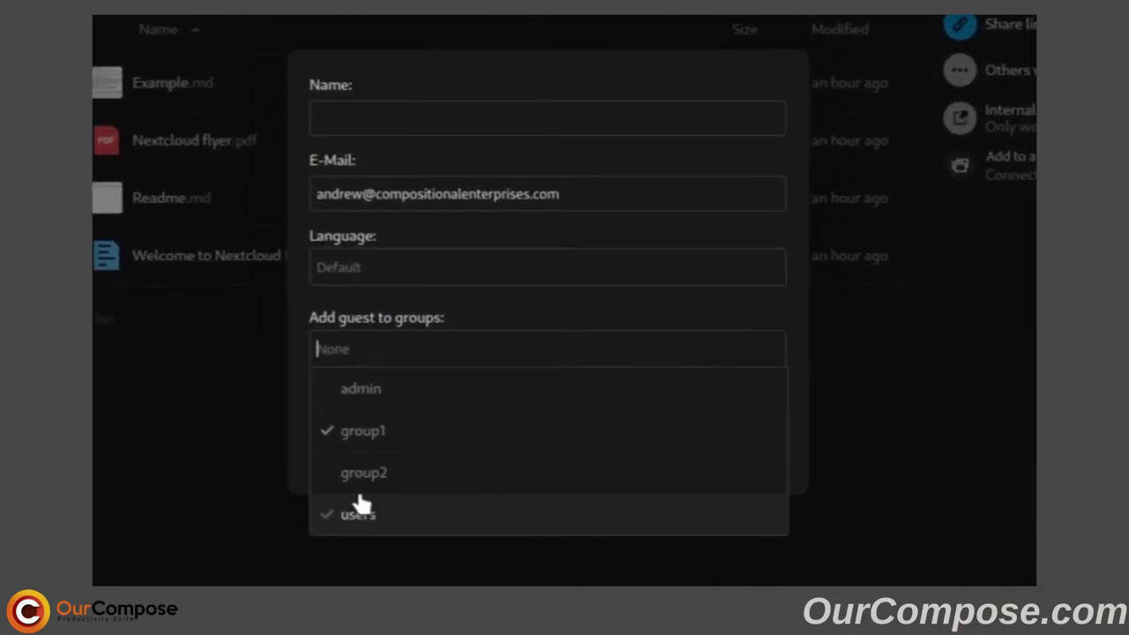
{"action": "left_click", "coordinate": [334, 446]}
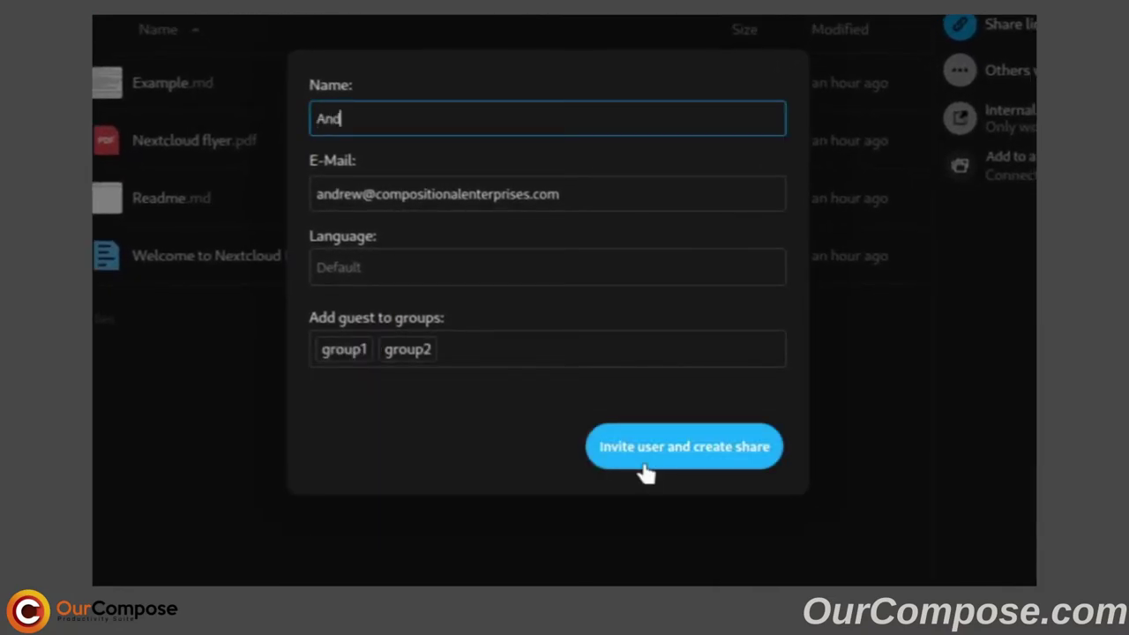
{"action": "type", "text": "rew"}
{"action": "left_click", "coordinate": [688, 451]}
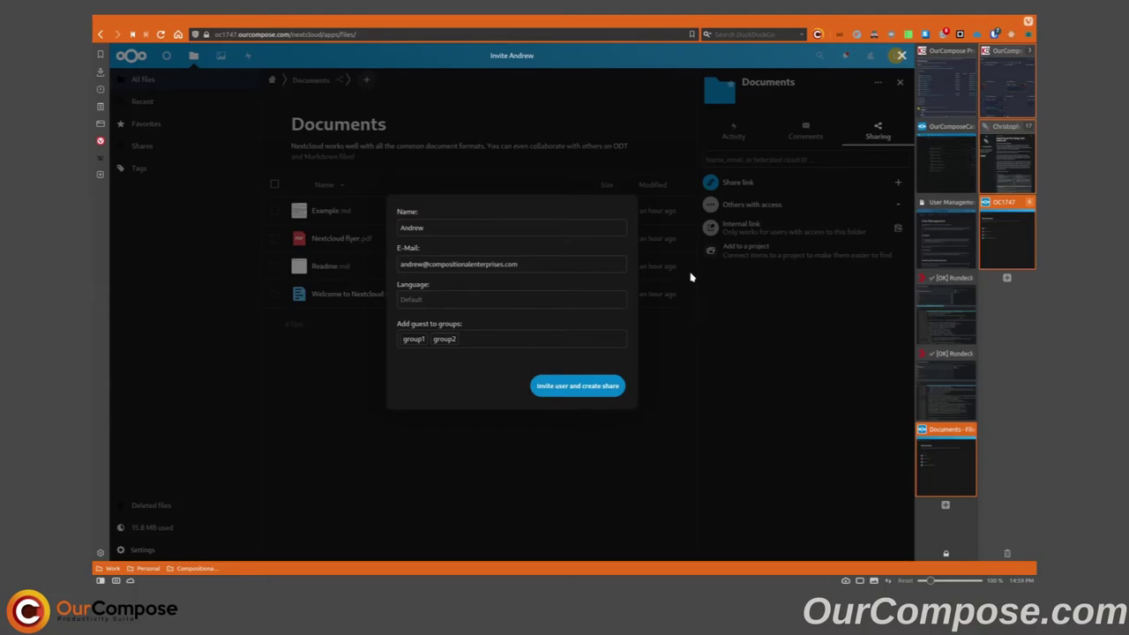
{"action": "left_click", "coordinate": [900, 56]}
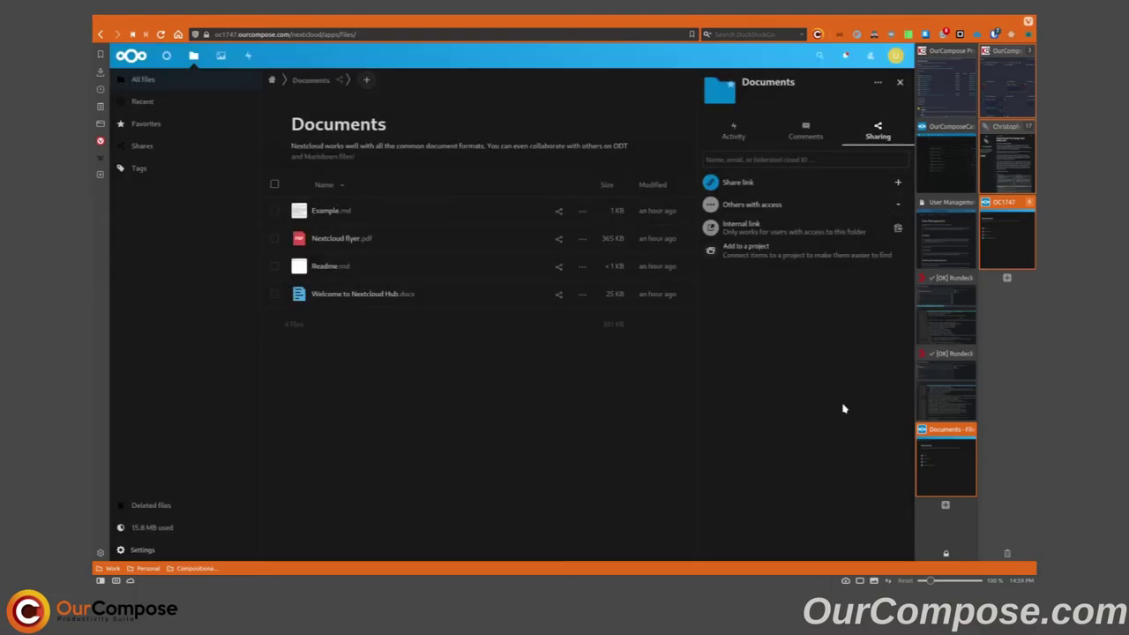
- From the Users list, open Wipe all devices for user4 and dismiss it without wiping
{"action": "left_click", "coordinate": [895, 56]}
{"action": "left_click", "coordinate": [882, 190]}
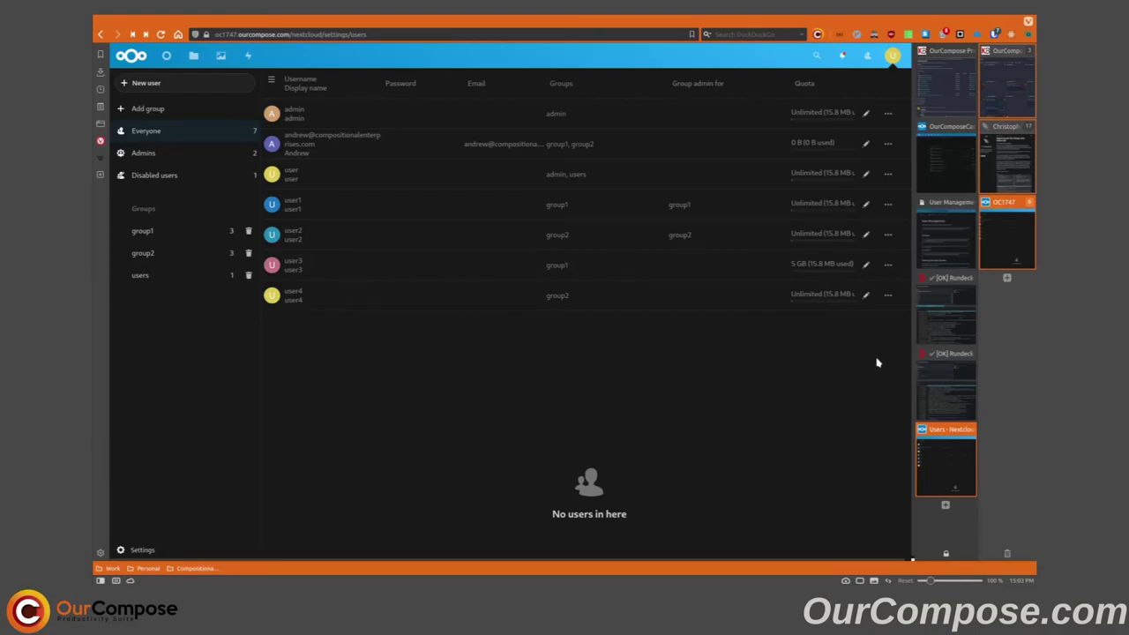
{"action": "left_click", "coordinate": [888, 296]}
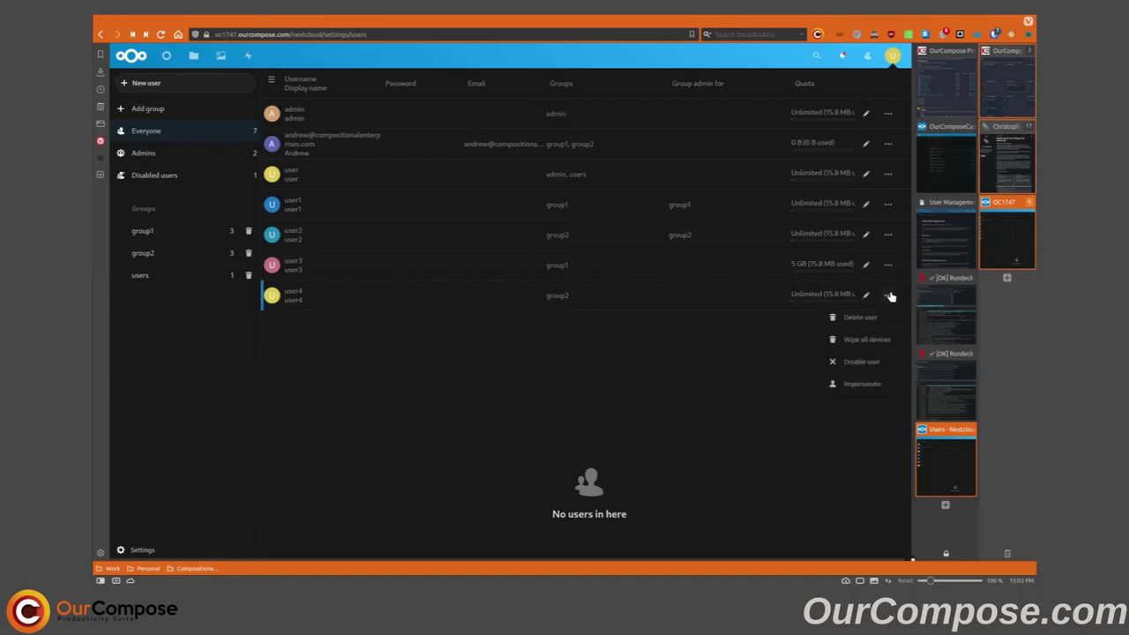
{"action": "left_click", "coordinate": [868, 340]}
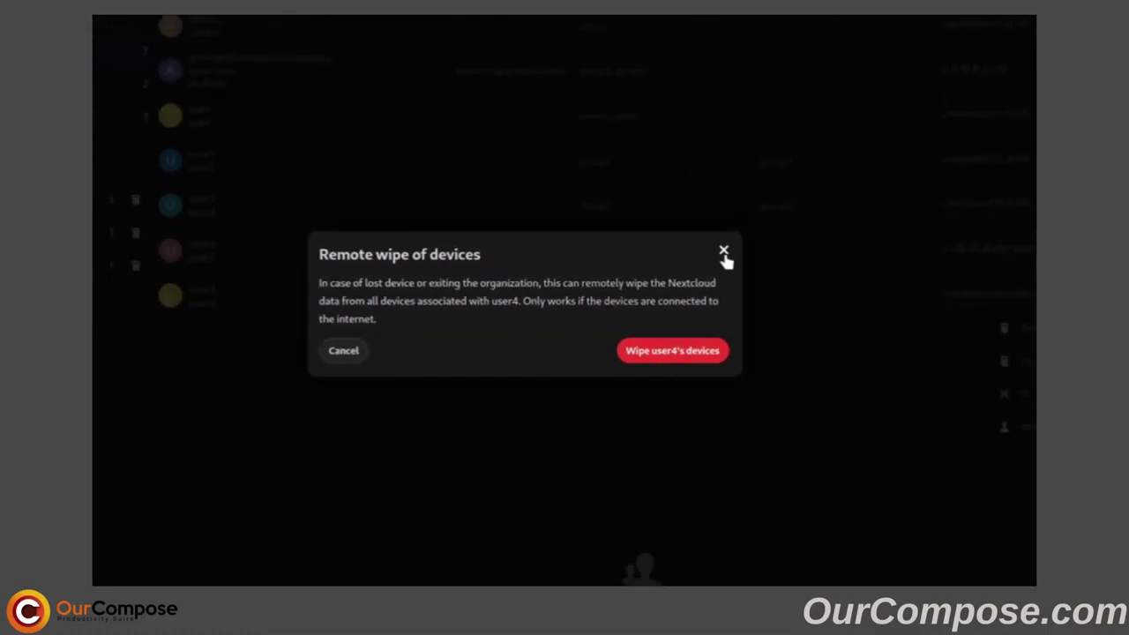
{"action": "left_click", "coordinate": [759, 245]}
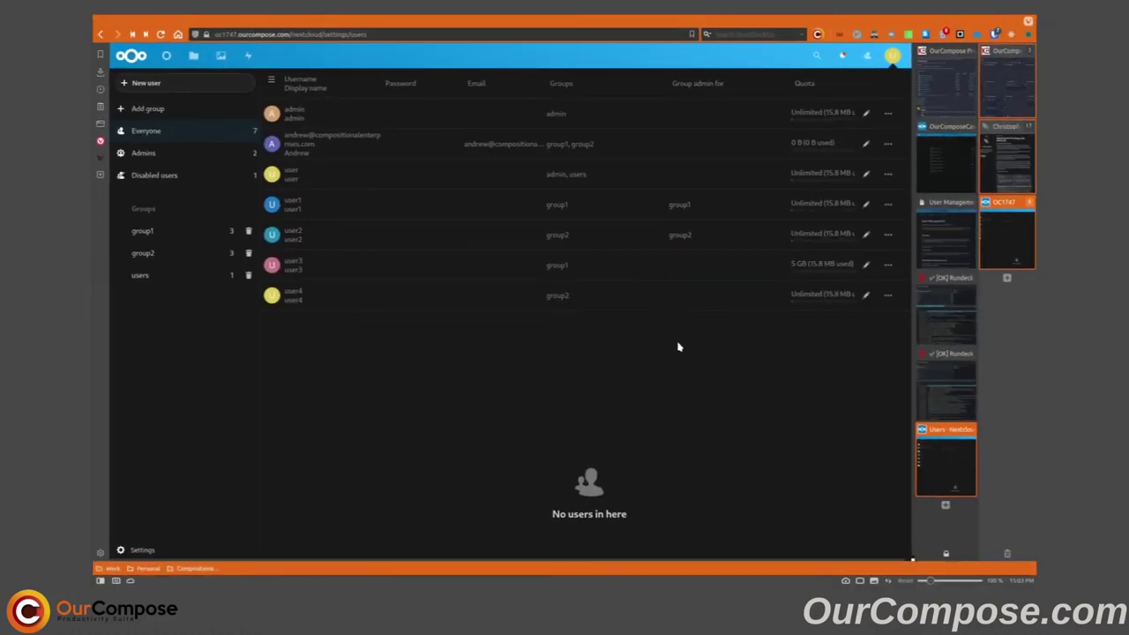